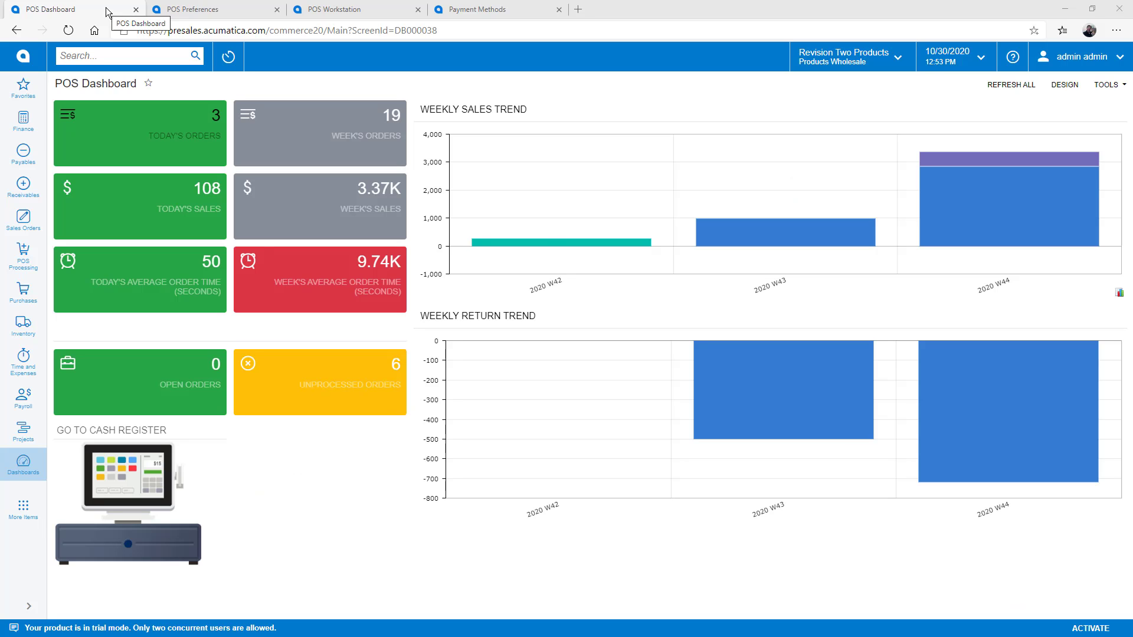
Step: Review the REGISTER3 workstation in POS Preferences, then view My Profile with default workstation REGISTER1
click(232, 13)
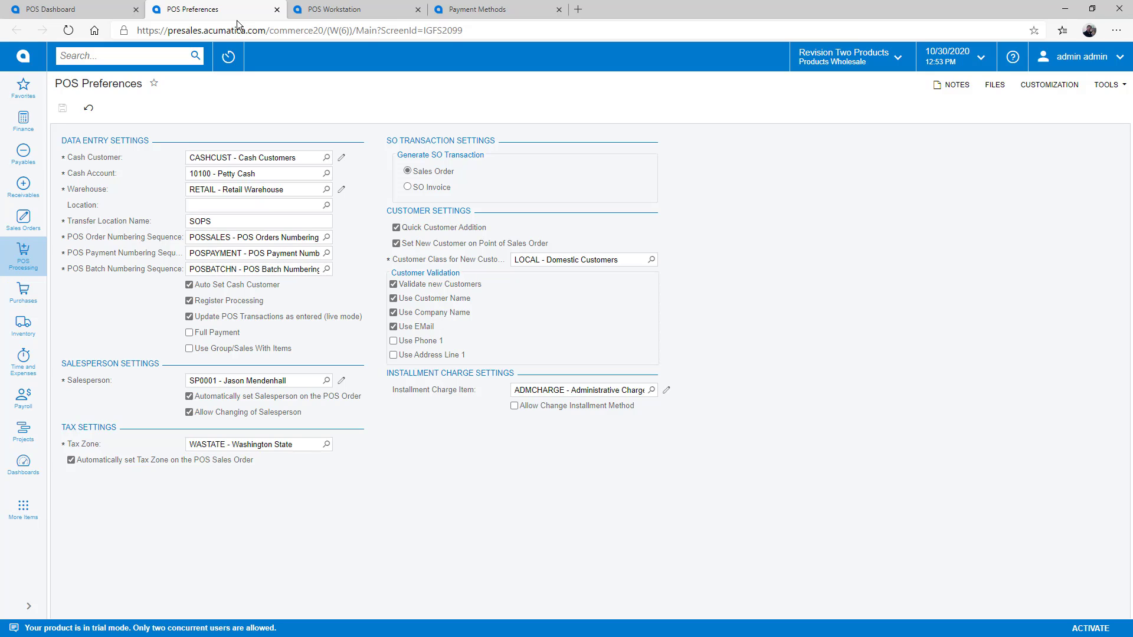
click(370, 12)
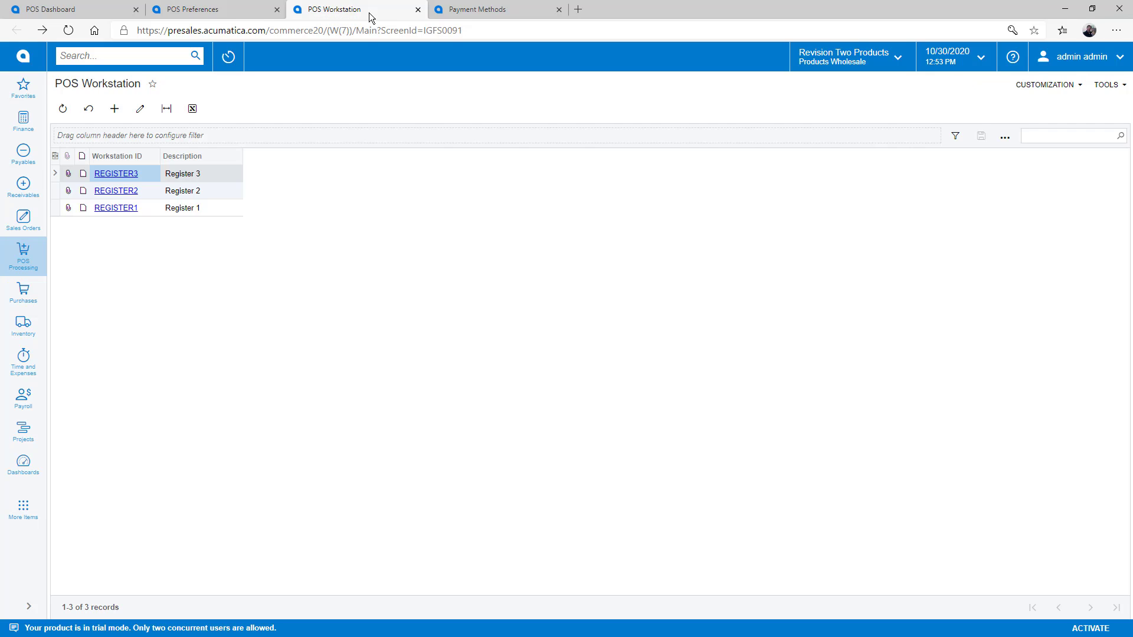
click(124, 176)
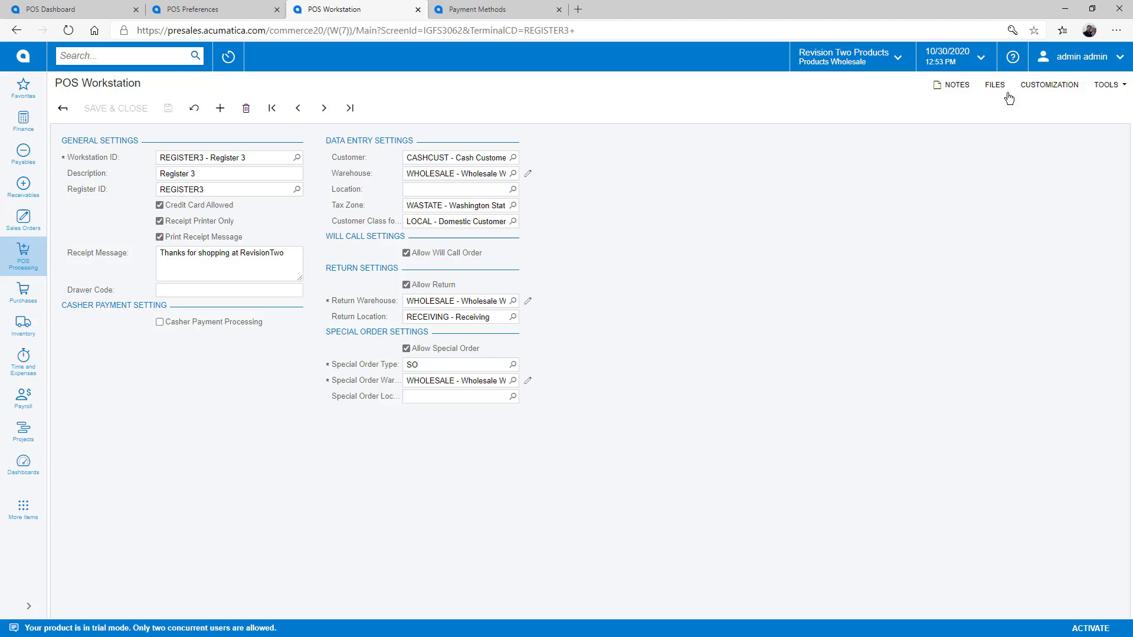
click(1071, 69)
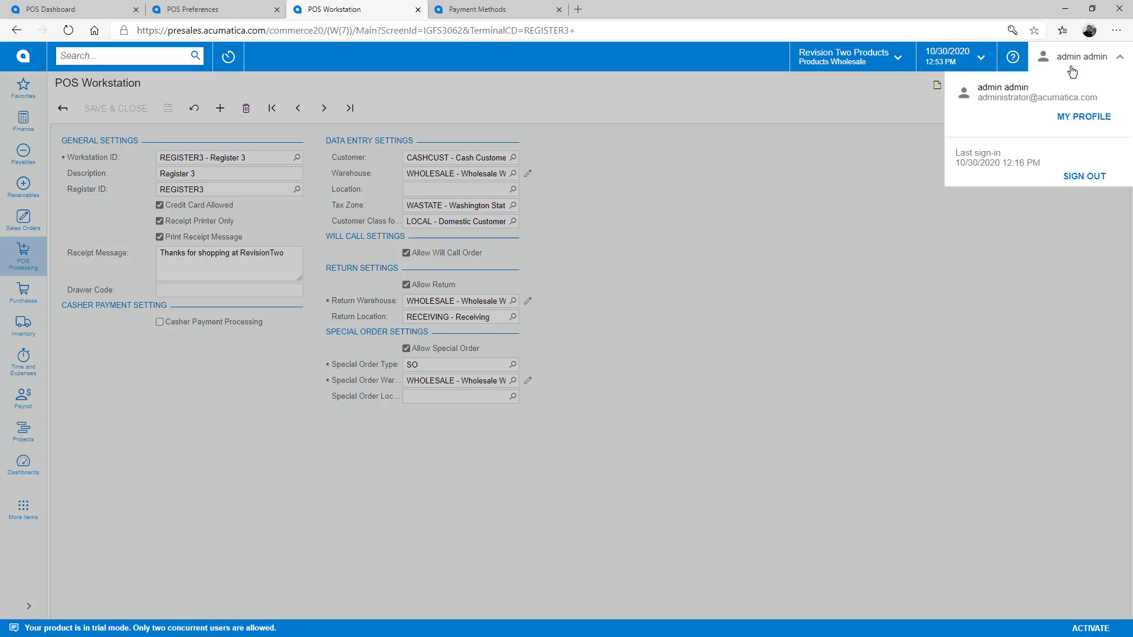
click(1074, 120)
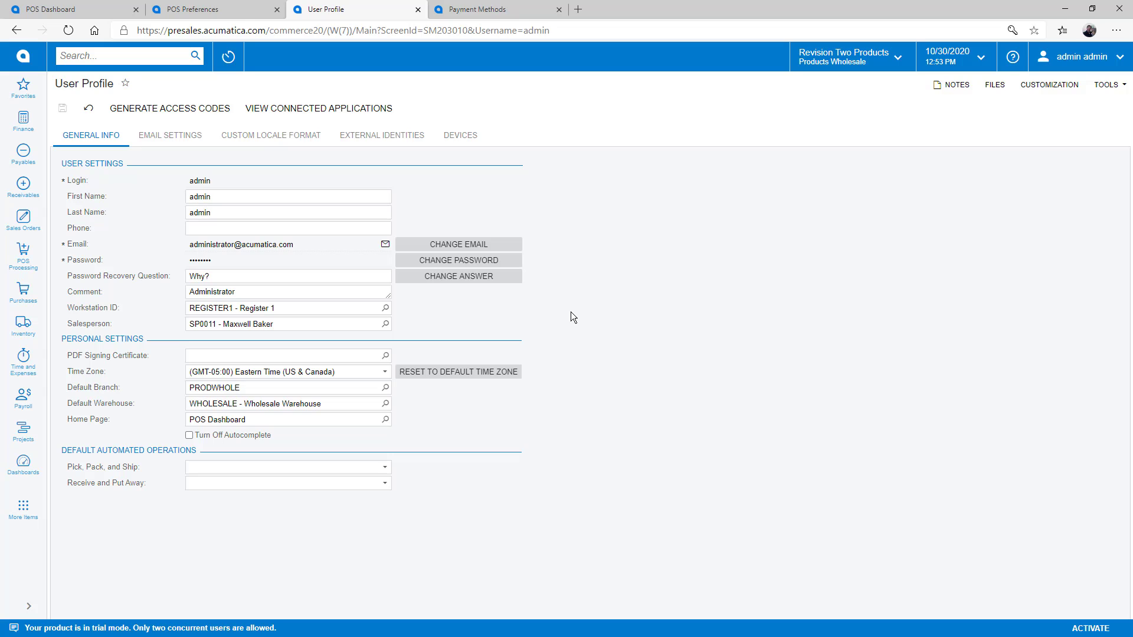
Step: Confirm the CASH payment method keeps payment type Cash, then select the VISATOK payment method
click(489, 11)
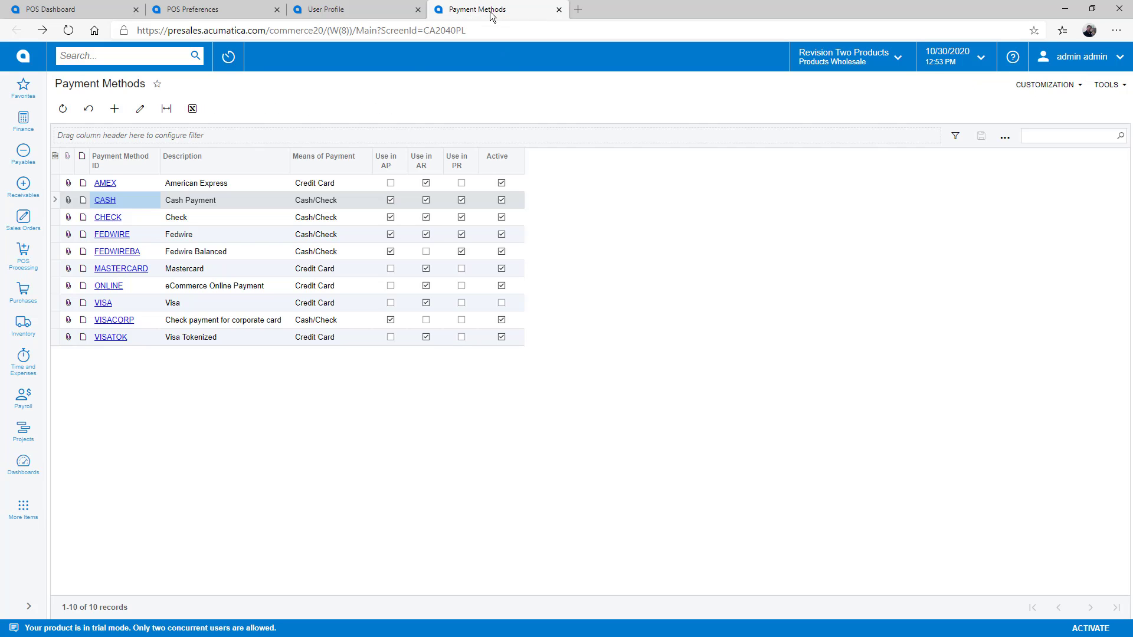
click(105, 201)
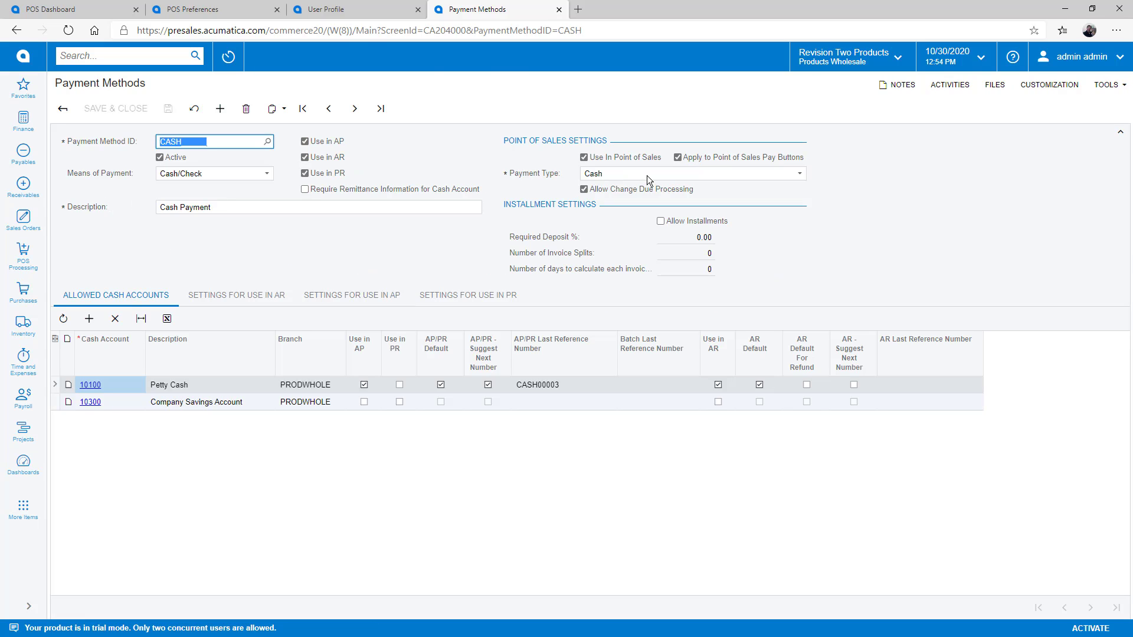
click(647, 176)
click(647, 175)
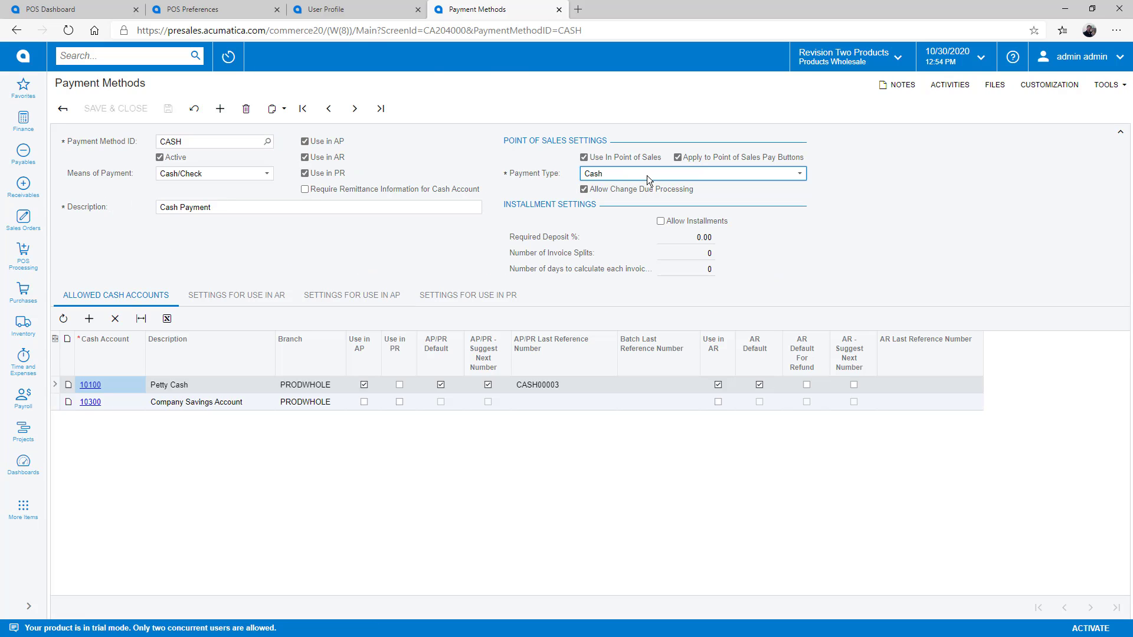
click(64, 109)
click(107, 339)
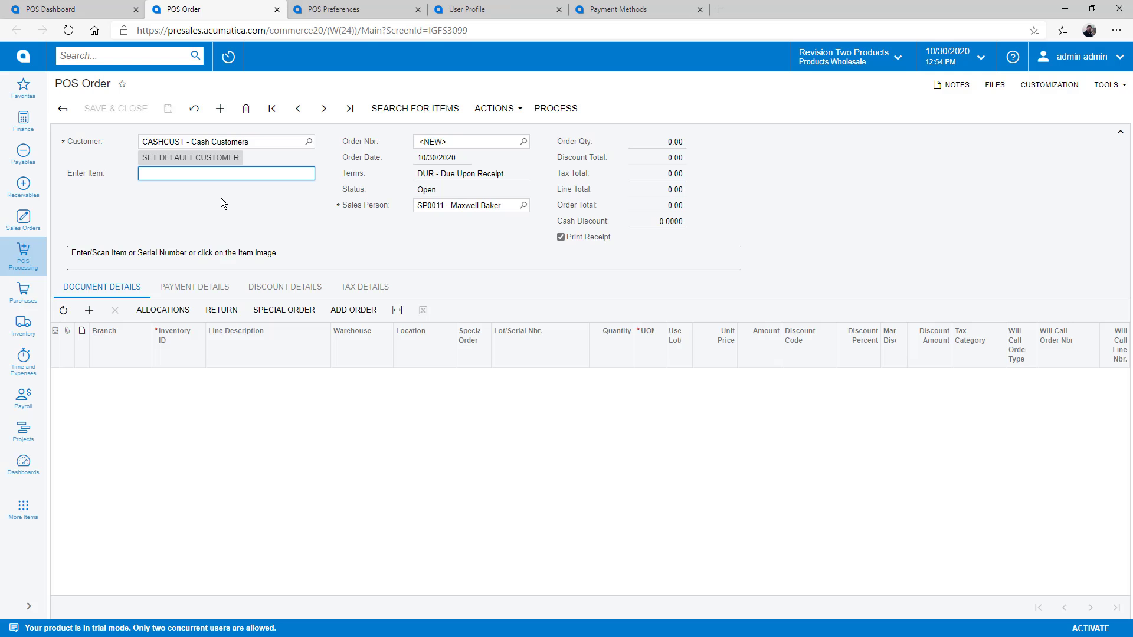
Step: Scan two Widget 01 (item 5555) and serial-numbered Widget 02 (SRF001950) into the order
text(5555)
key(Return)
text(5555)
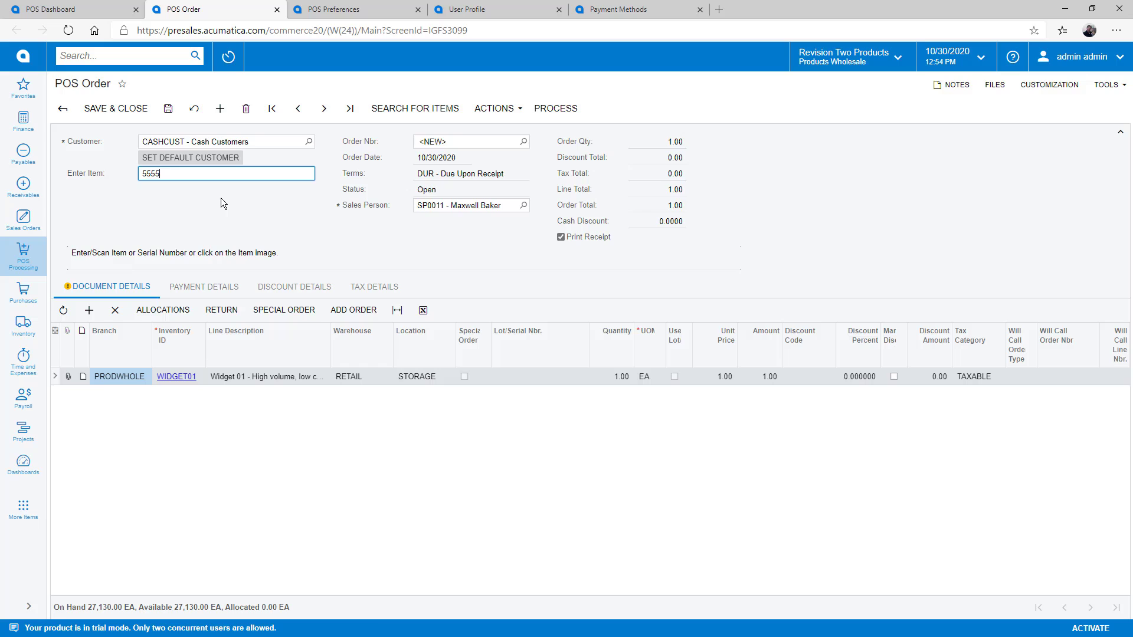
key(Return)
text(SRF001950)
key(Return)
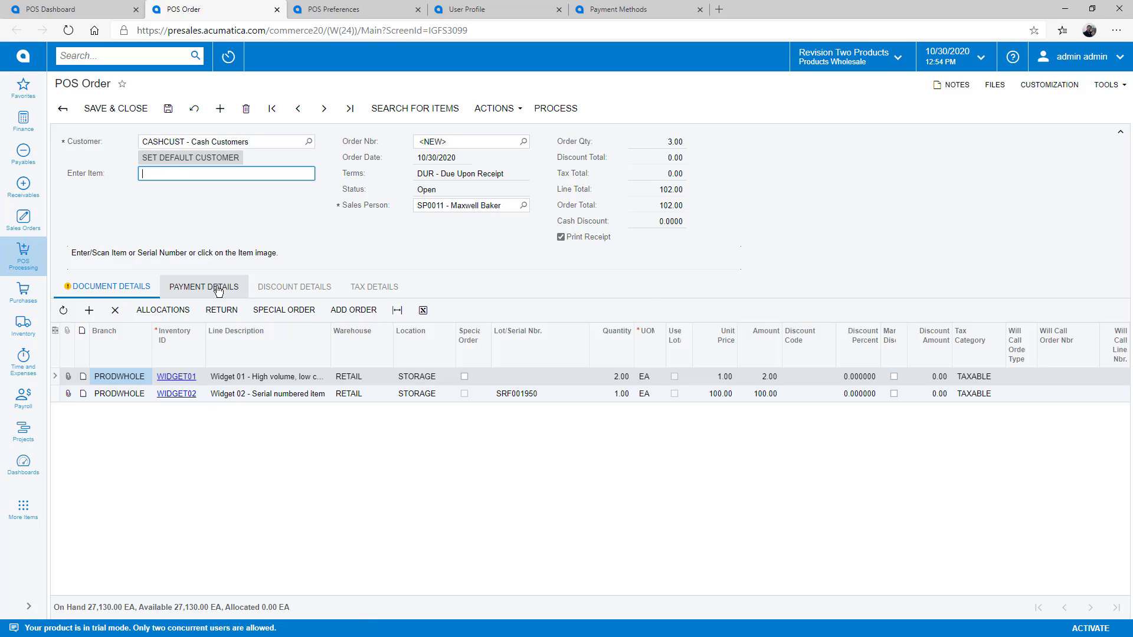
Step: Capture the 102.00 total on a new Visa card and process the order to print its receipt
click(221, 287)
click(731, 323)
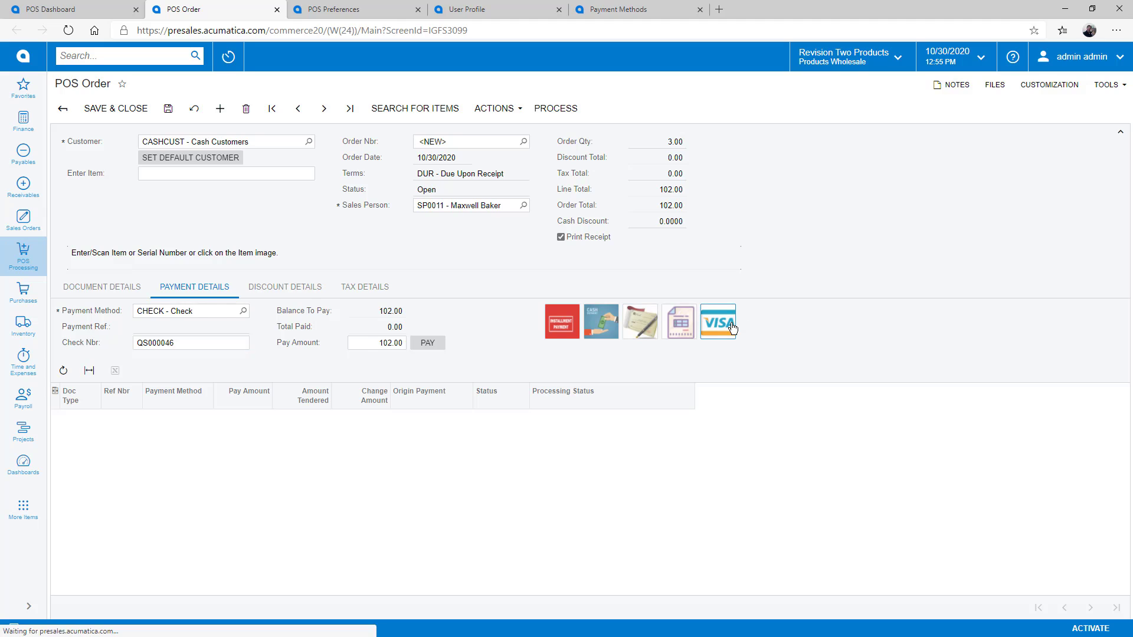
click(137, 343)
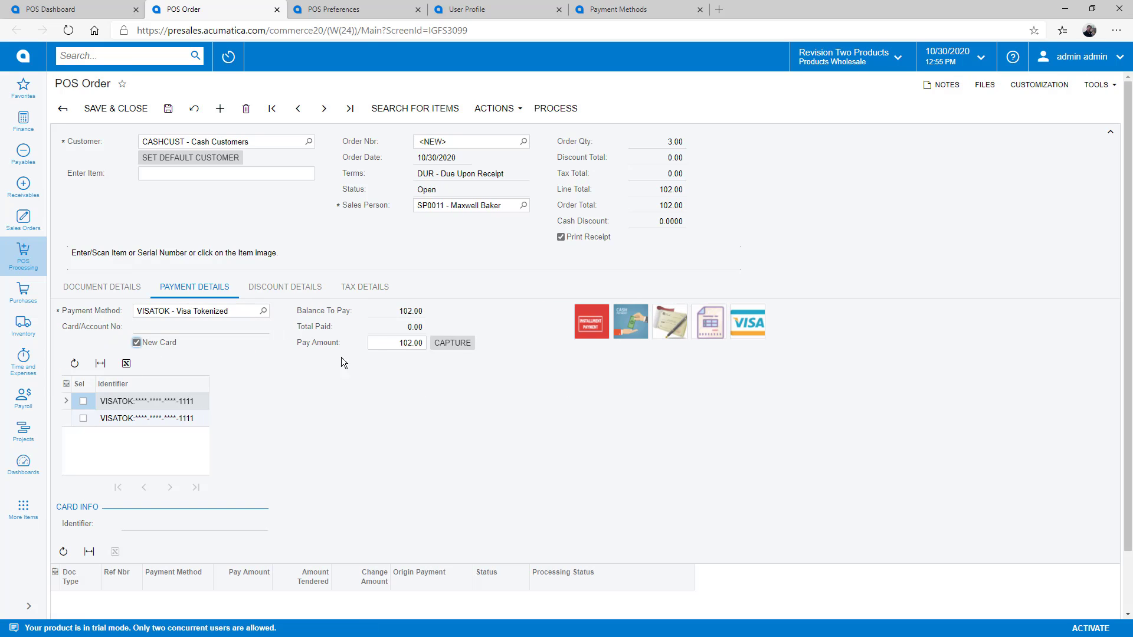
click(459, 348)
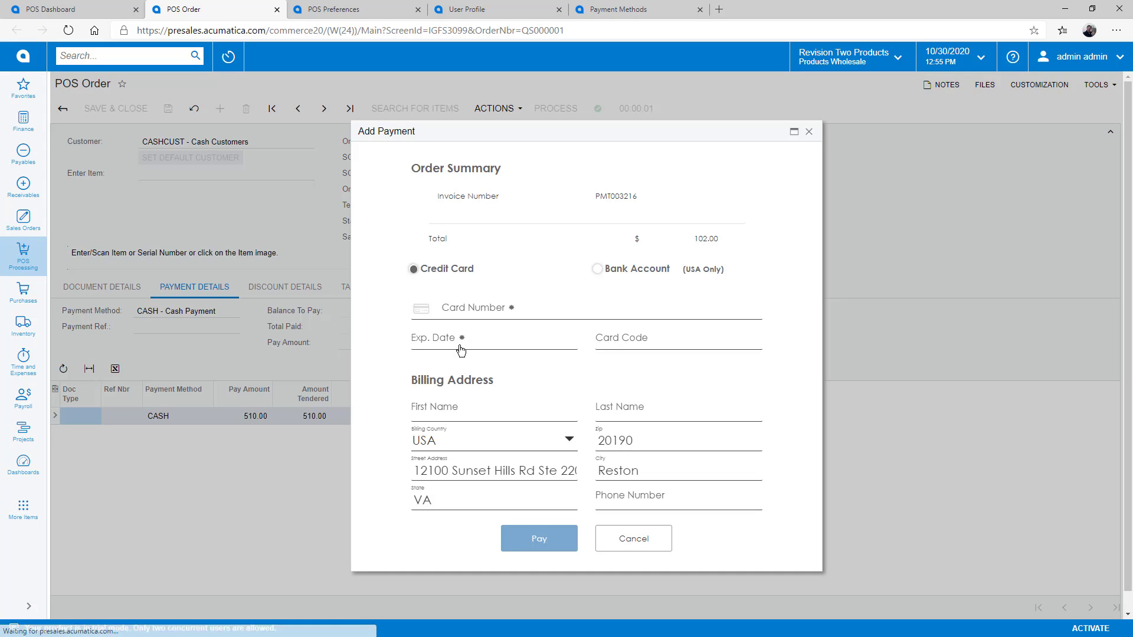
click(425, 307)
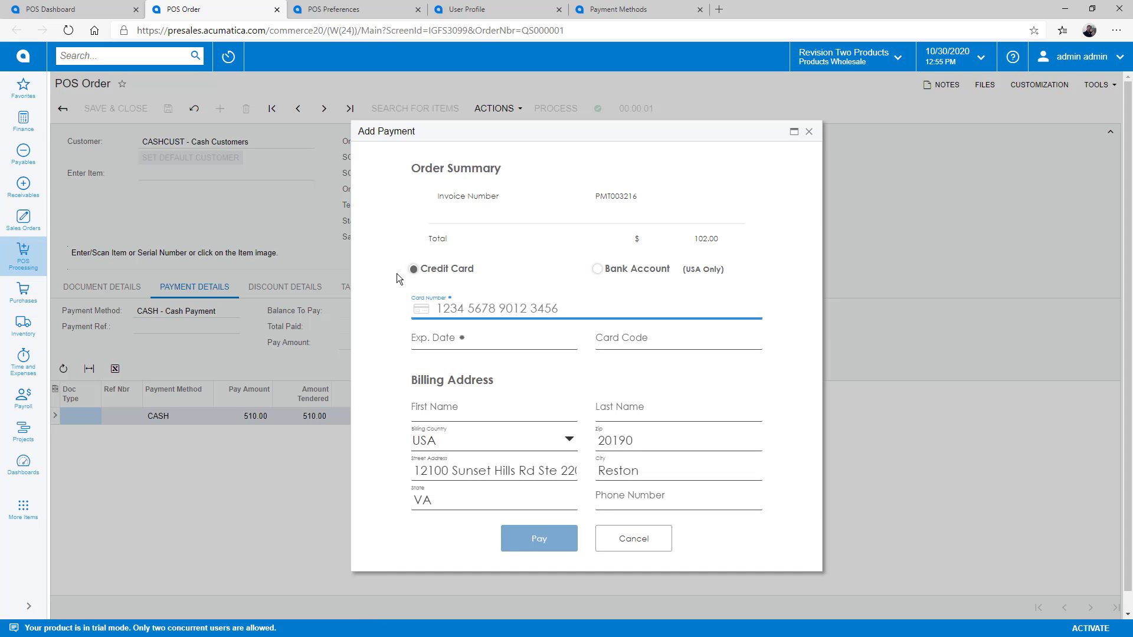
text(411111111111)
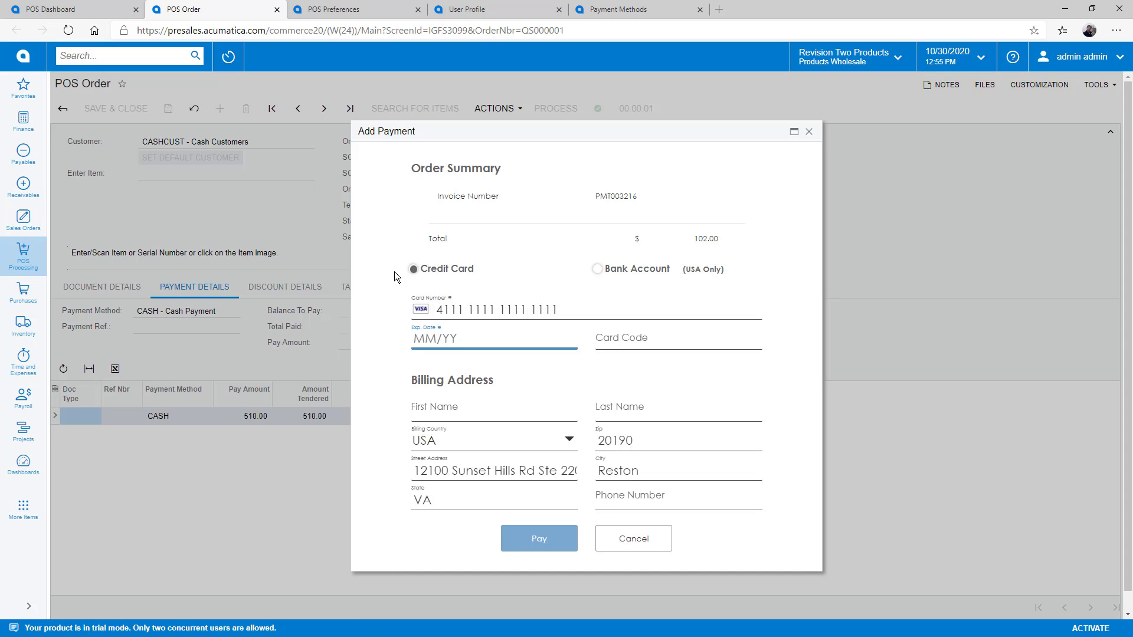
text(111112/23321)
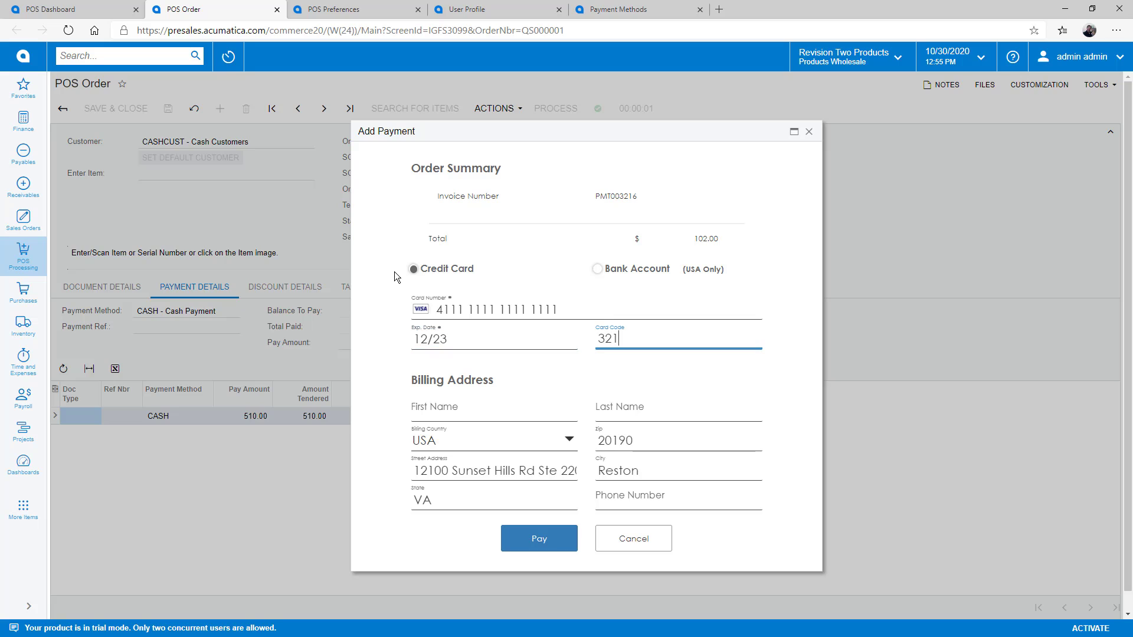
click(531, 542)
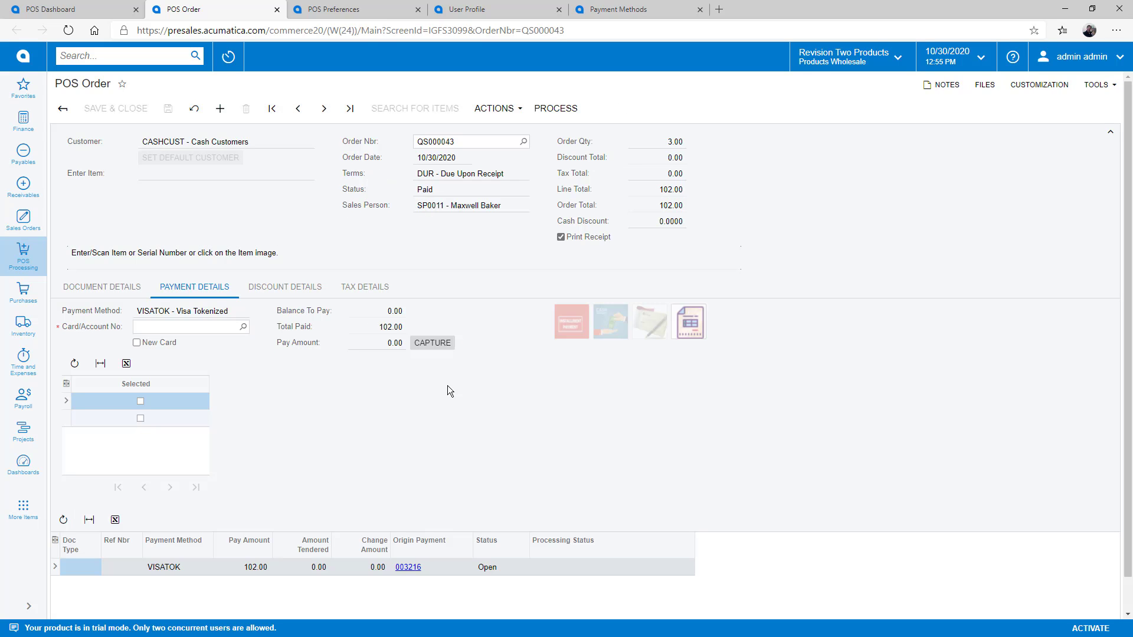
click(555, 109)
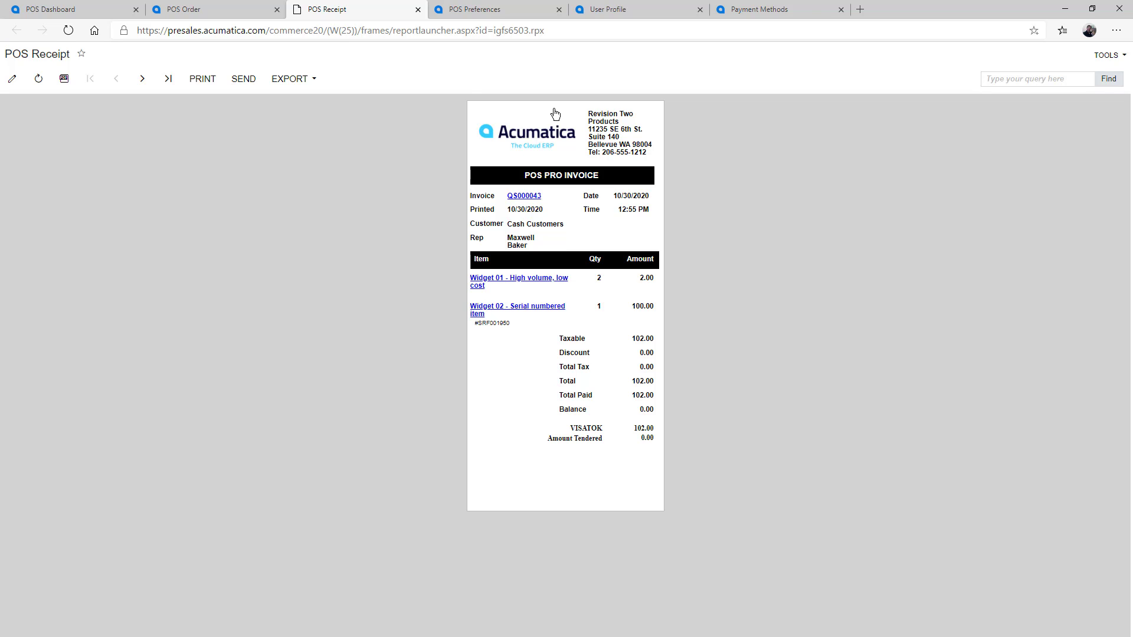
Step: Set the customer to AACUSTOMER and add both widget lines from sales order SO005850
key(ctrl+w)
click(248, 141)
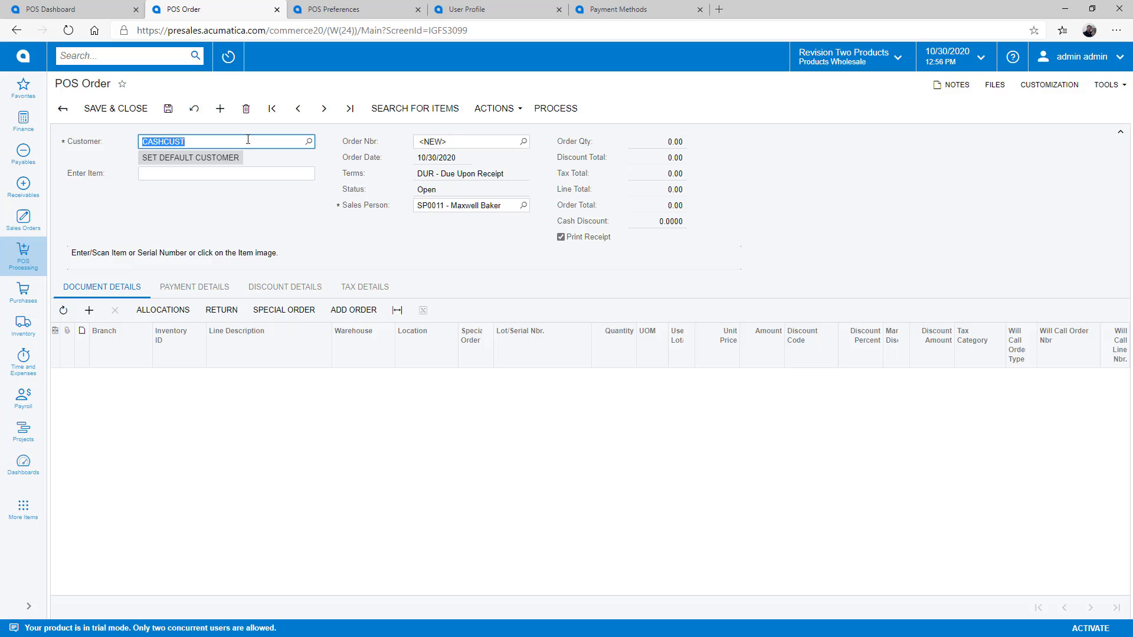
text(aa)
click(227, 159)
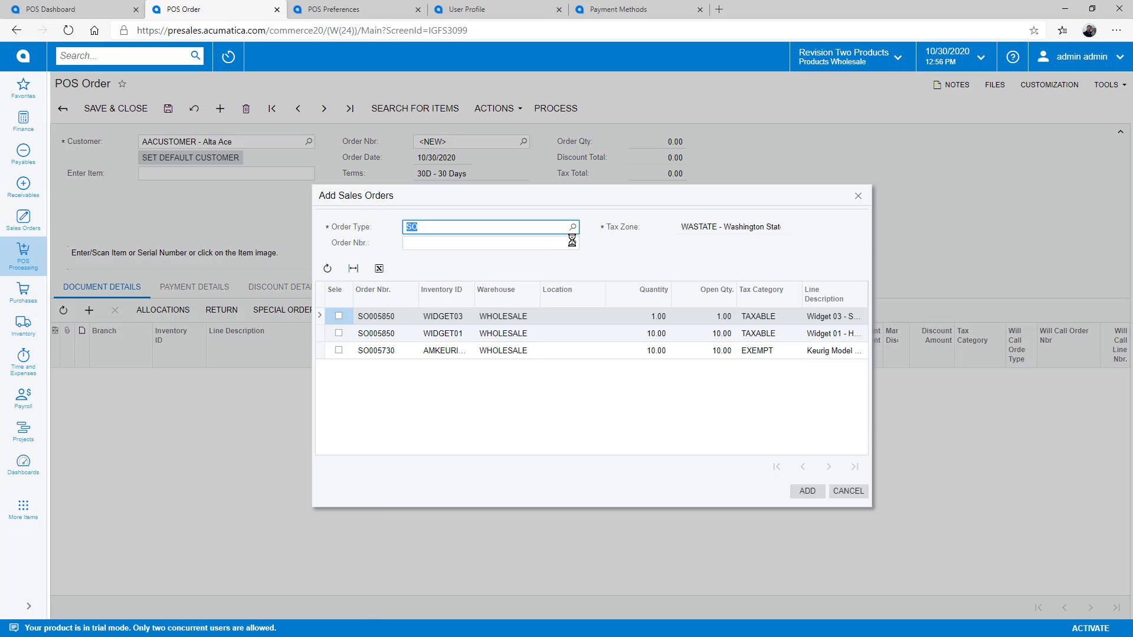
click(572, 243)
double_click(527, 329)
click(339, 317)
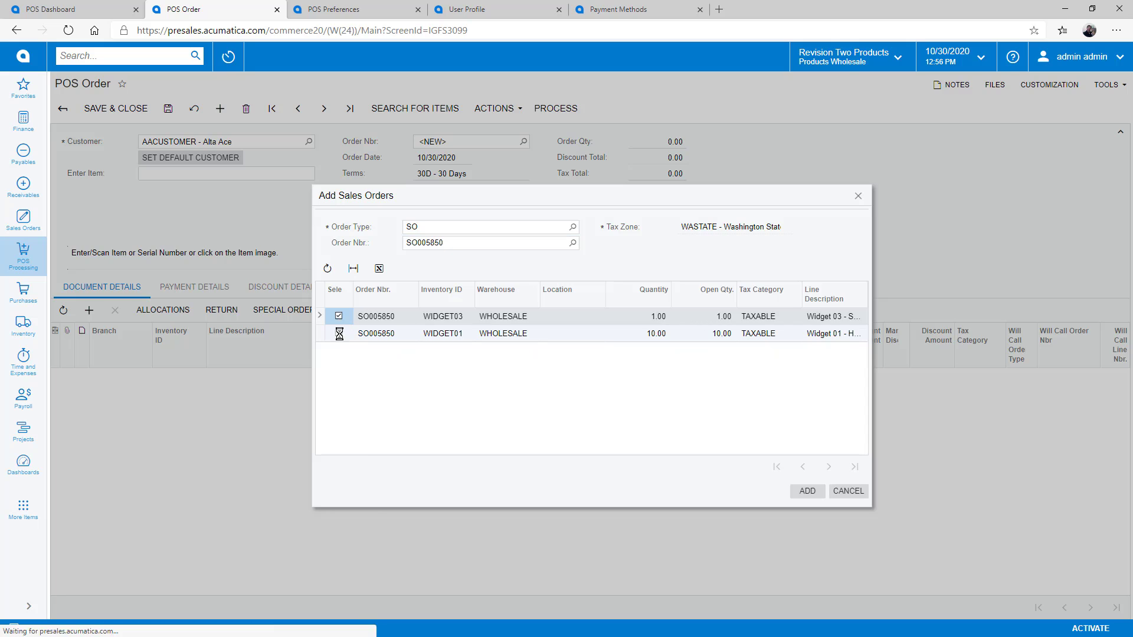
click(338, 334)
click(806, 493)
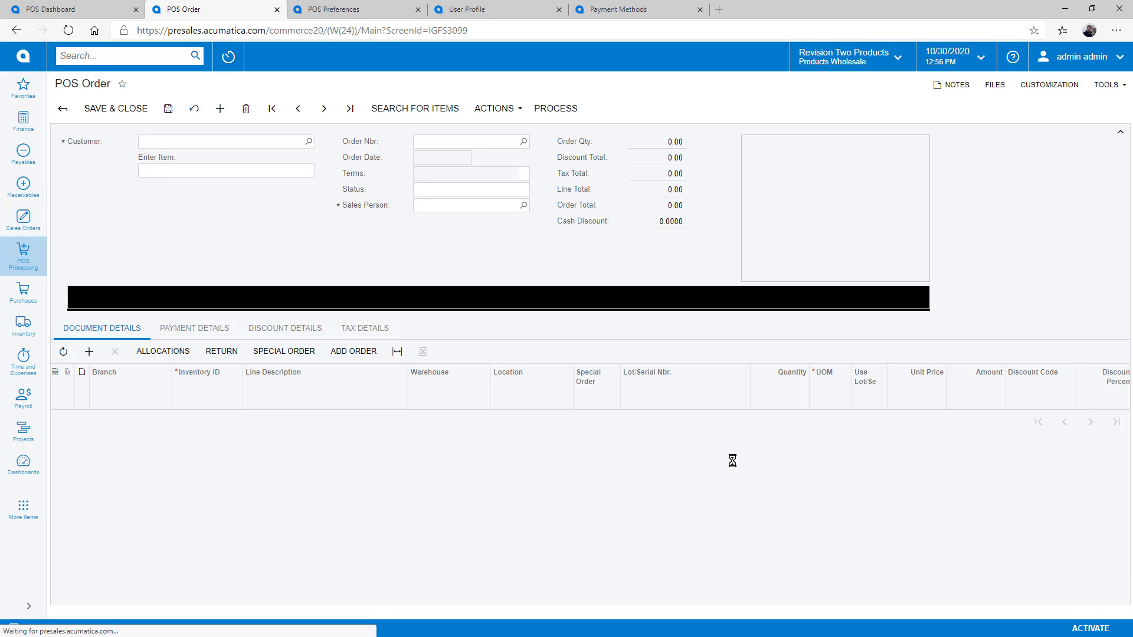
Step: Pay in cash with 80.00 tendered for 15.00 change, then process and print the receipt
click(383, 342)
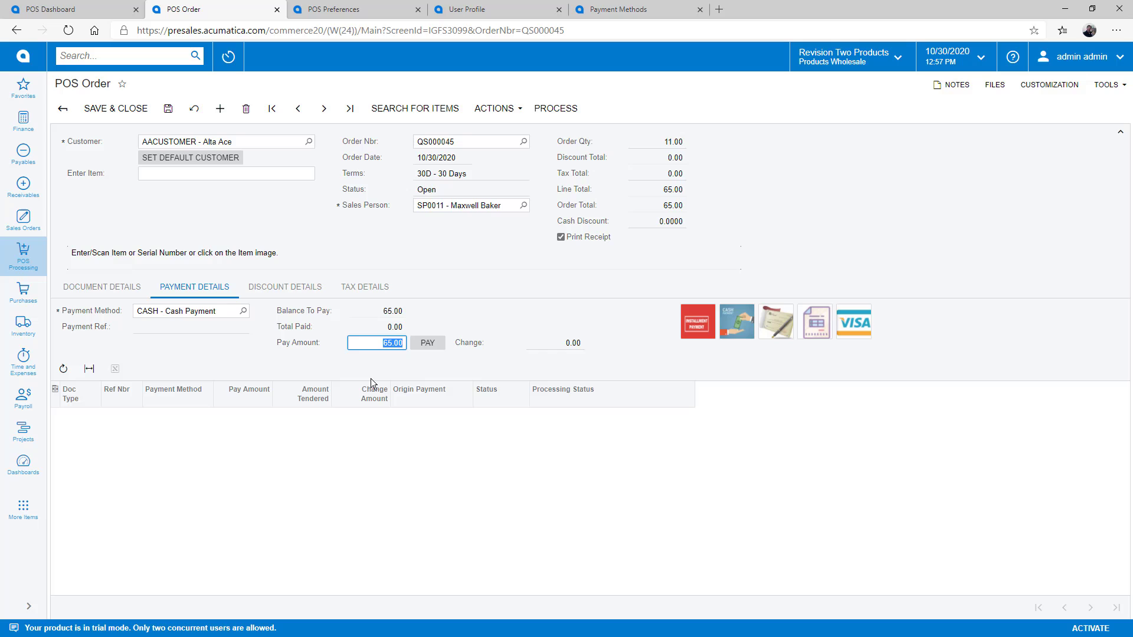
text(80)
click(421, 344)
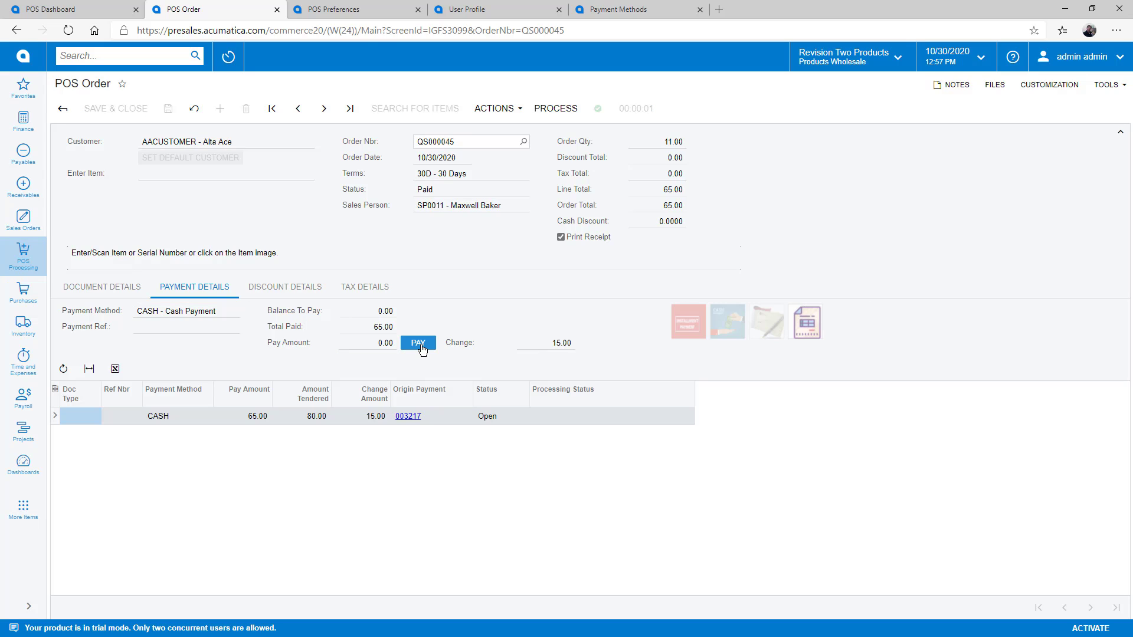
click(556, 109)
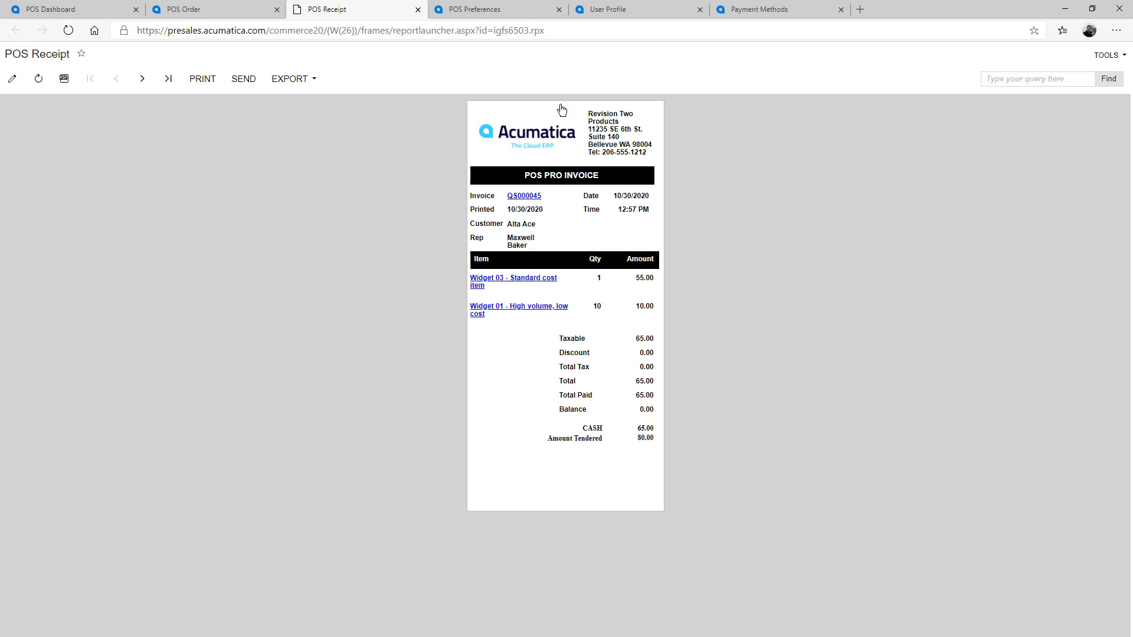
Step: Start a return order, add item 1111 (Acer Laptop Computer, -500.00) and process it
key(ctrl+w)
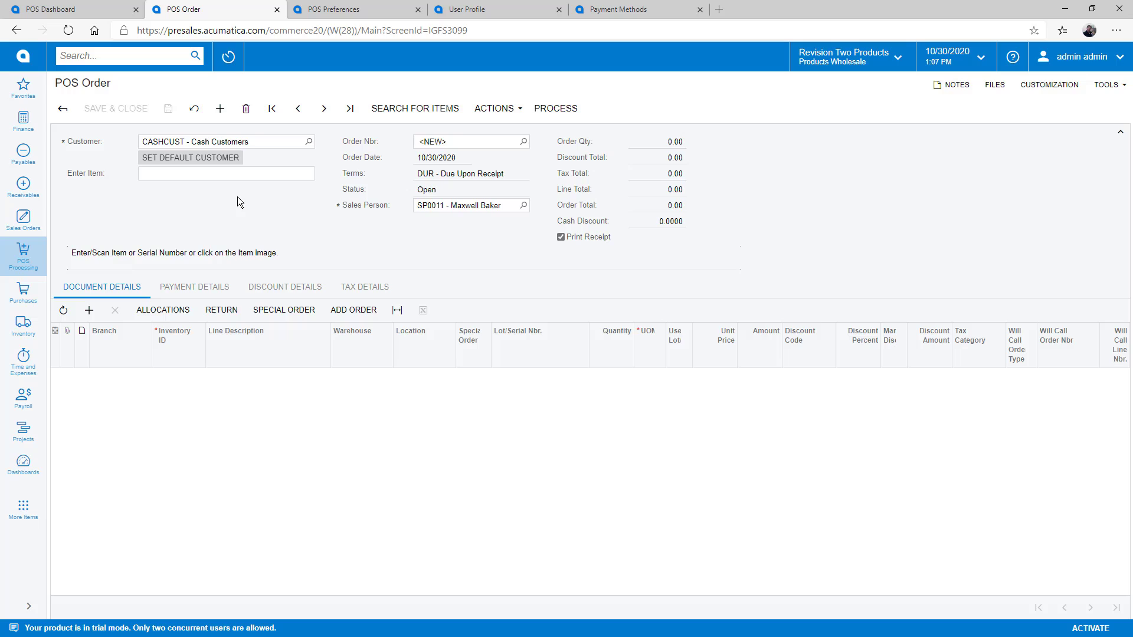
click(227, 316)
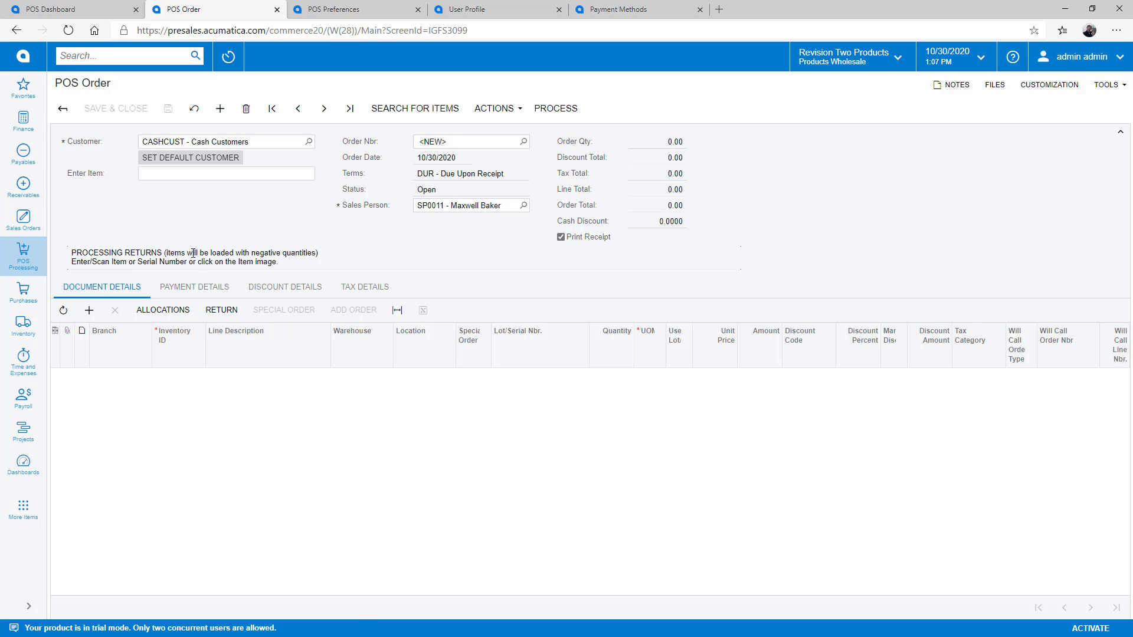
text(1111)
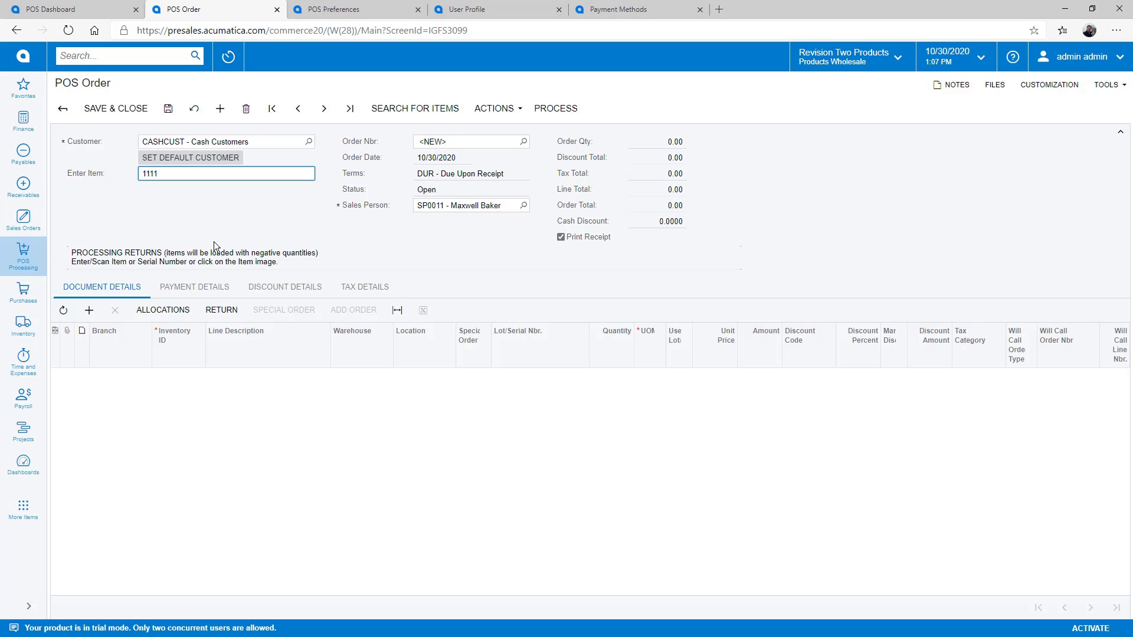
key(Return)
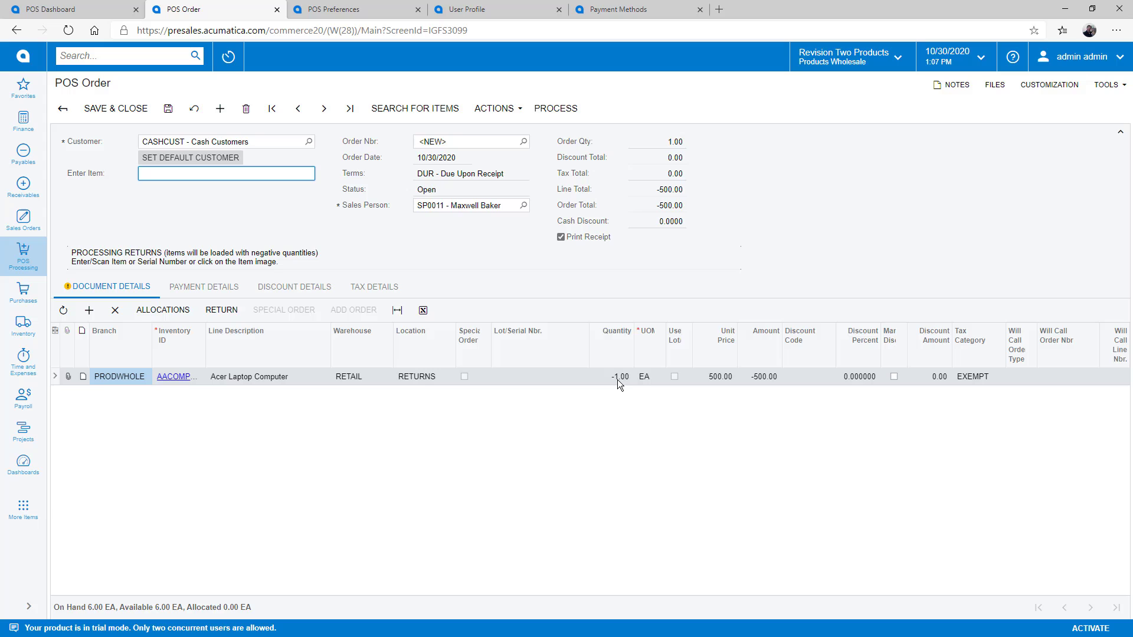
click(555, 108)
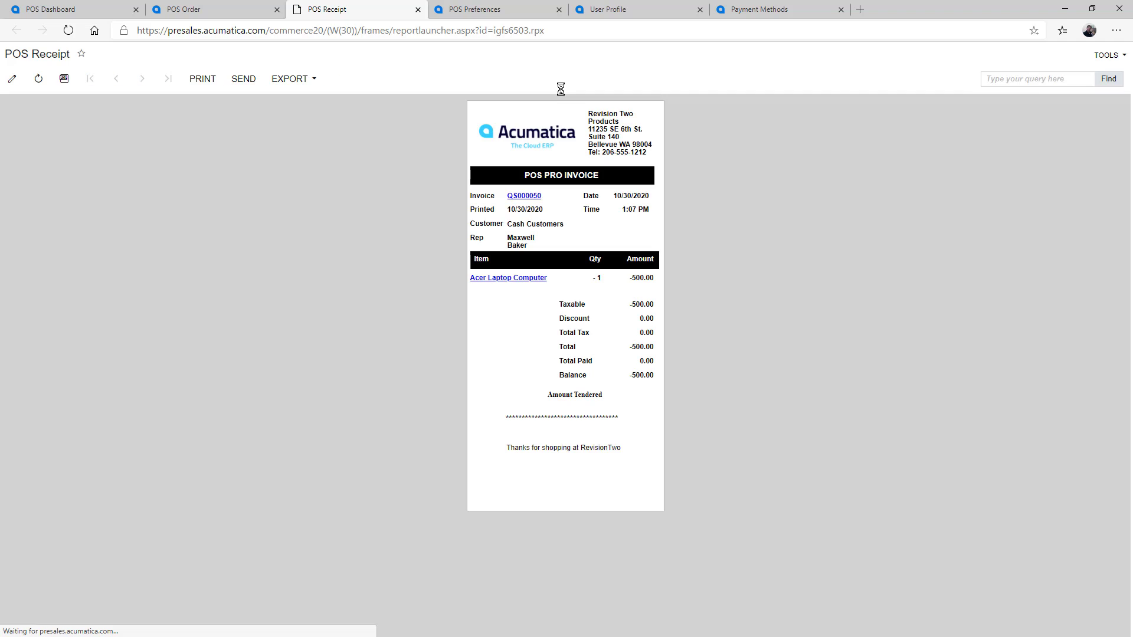
Step: Apply credit memo AR009025 to return QS000050, then record a CASH payment to close it
click(417, 10)
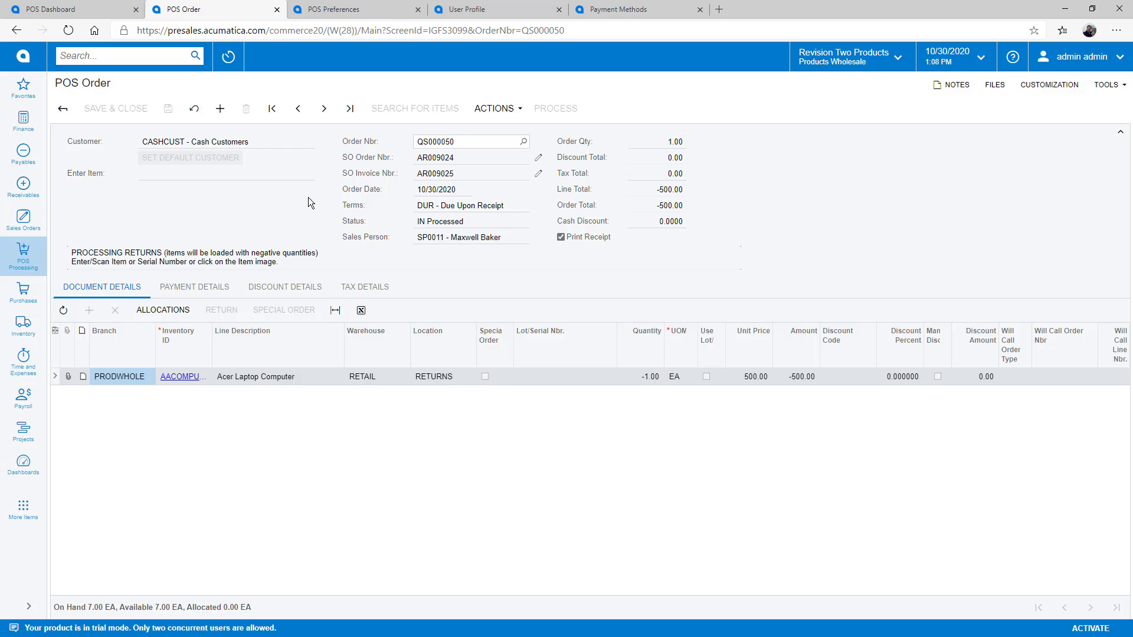
click(201, 288)
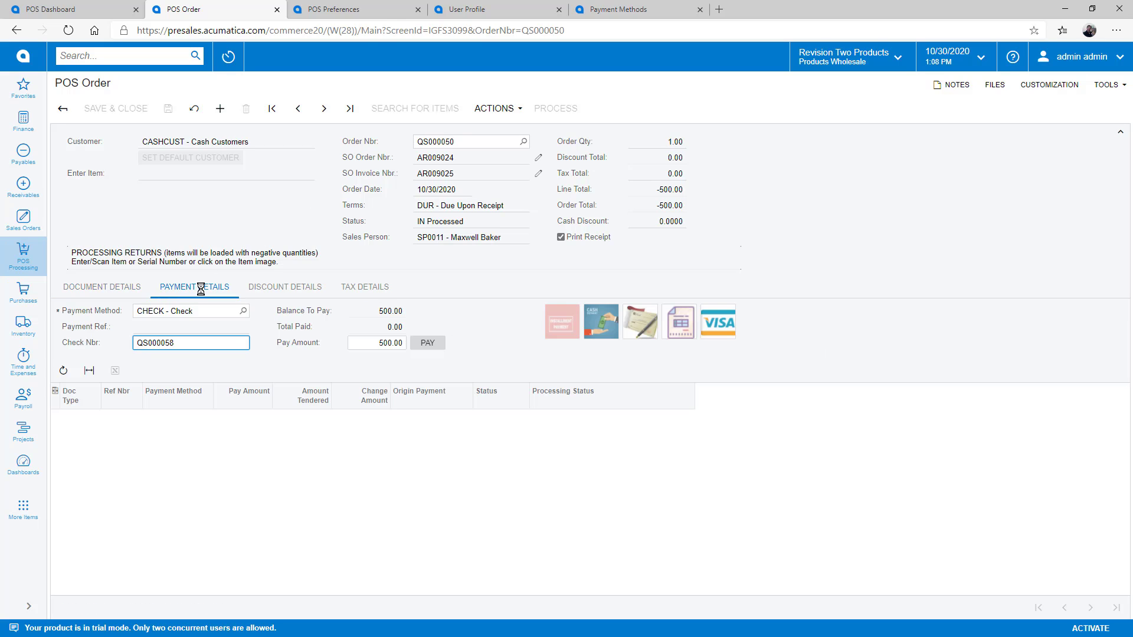
click(680, 328)
click(473, 297)
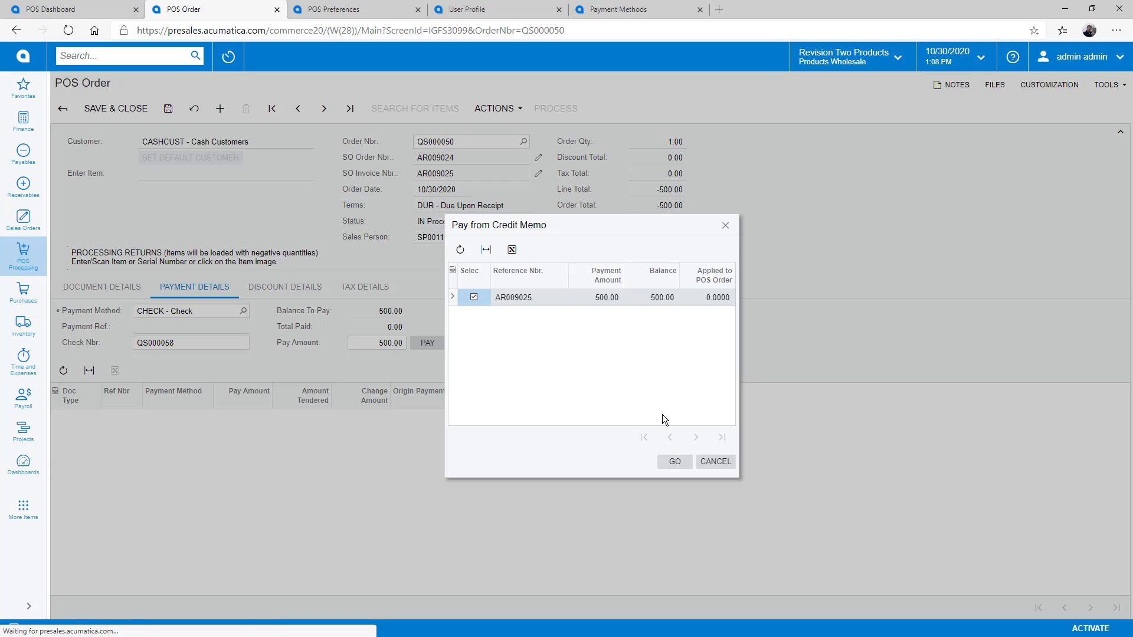
click(679, 462)
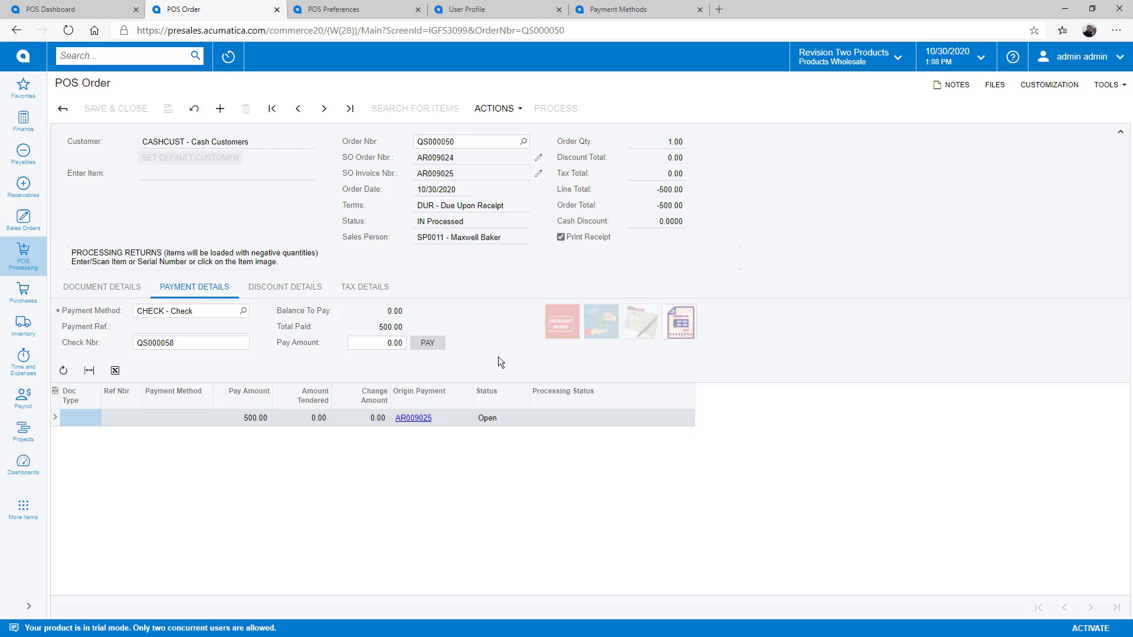
click(244, 311)
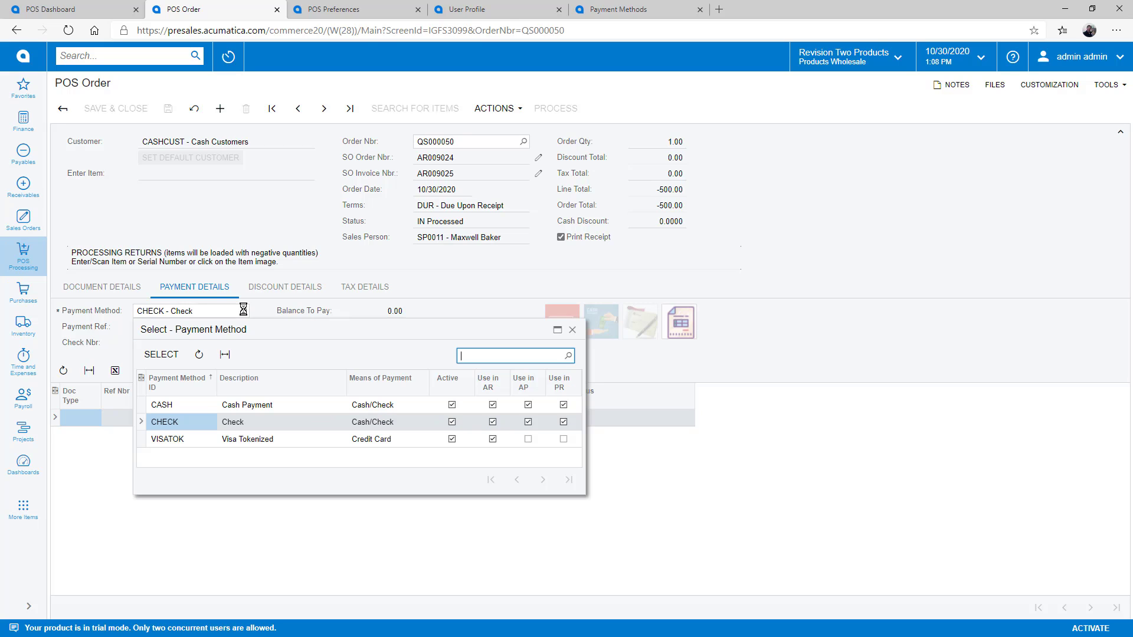
double_click(186, 405)
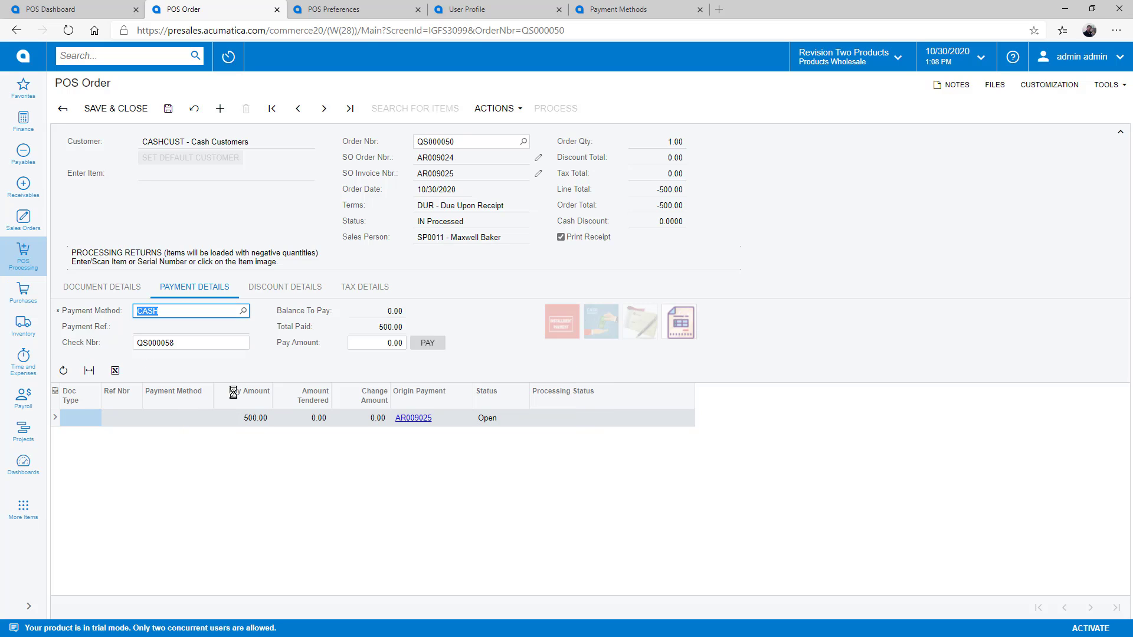
click(424, 348)
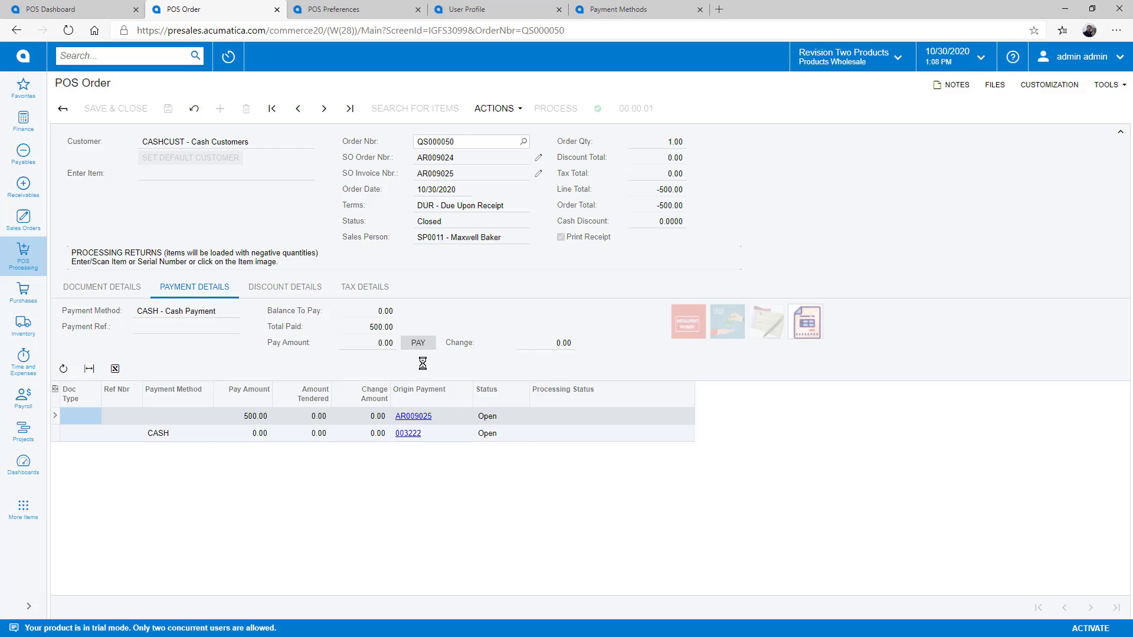
Step: Close REGISTER1 in Register Open/Close to produce the batch B0000007 summary totalling 1,609.00
click(22, 253)
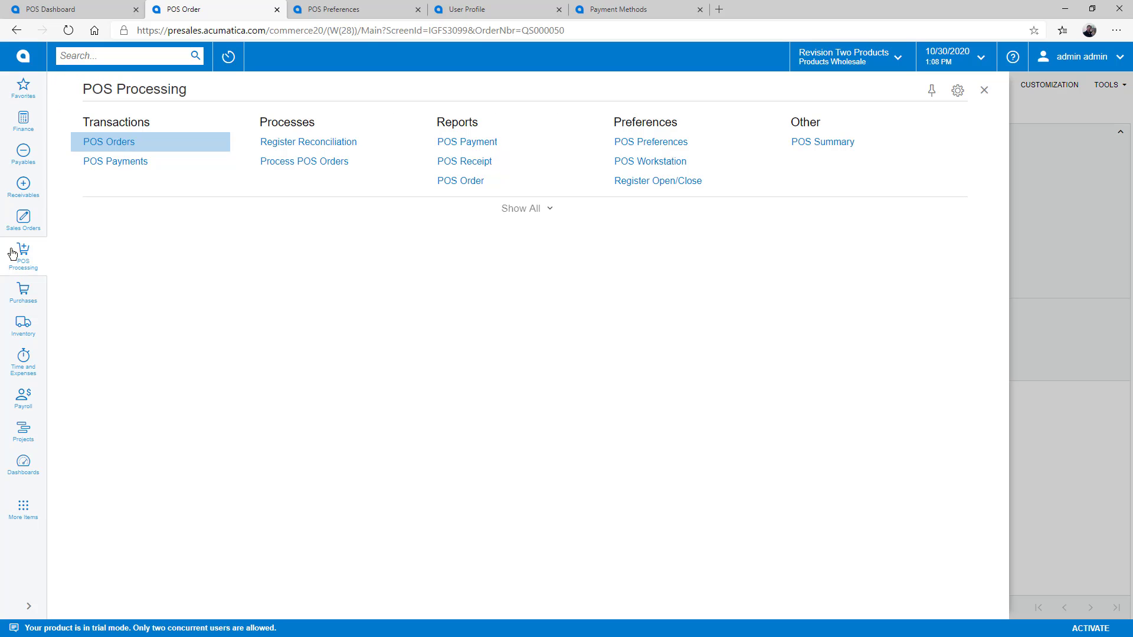
click(649, 180)
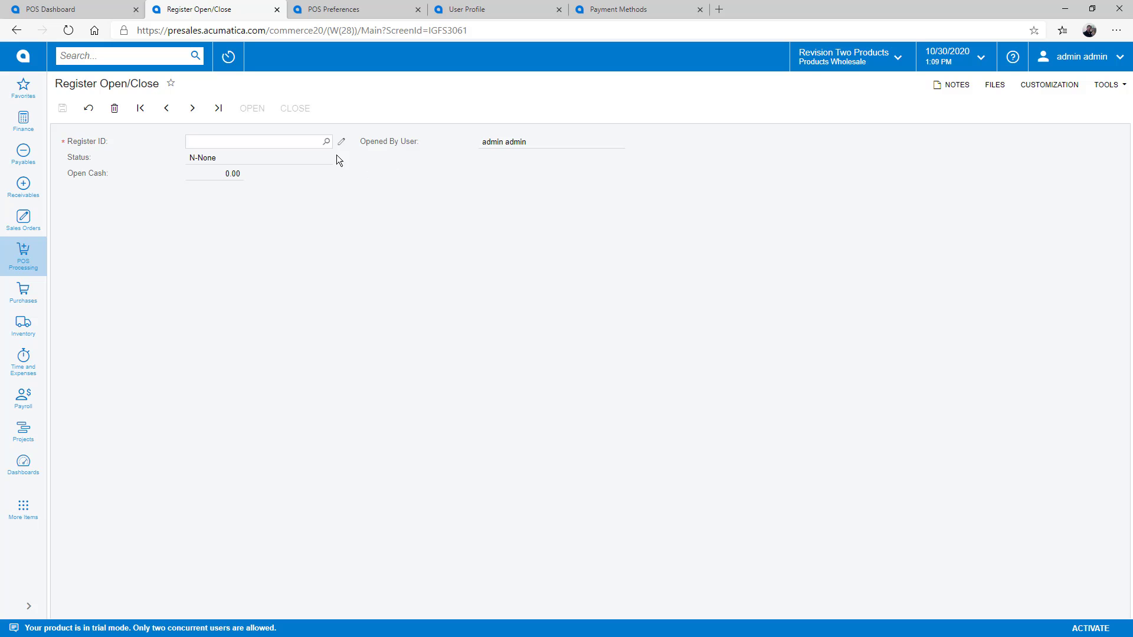
double_click(243, 225)
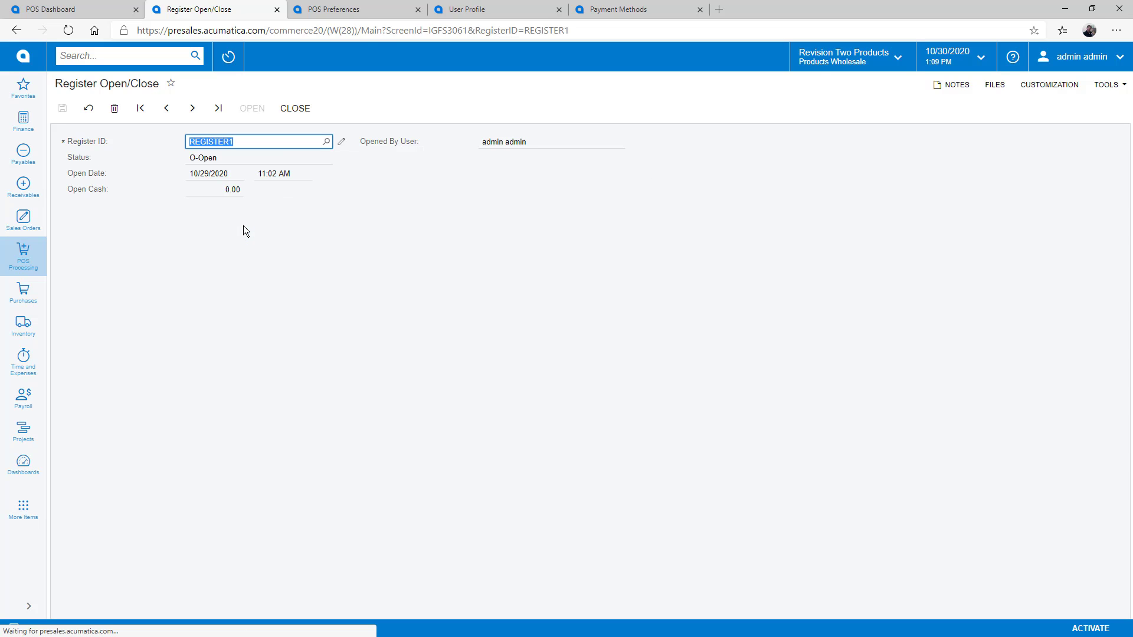
click(296, 109)
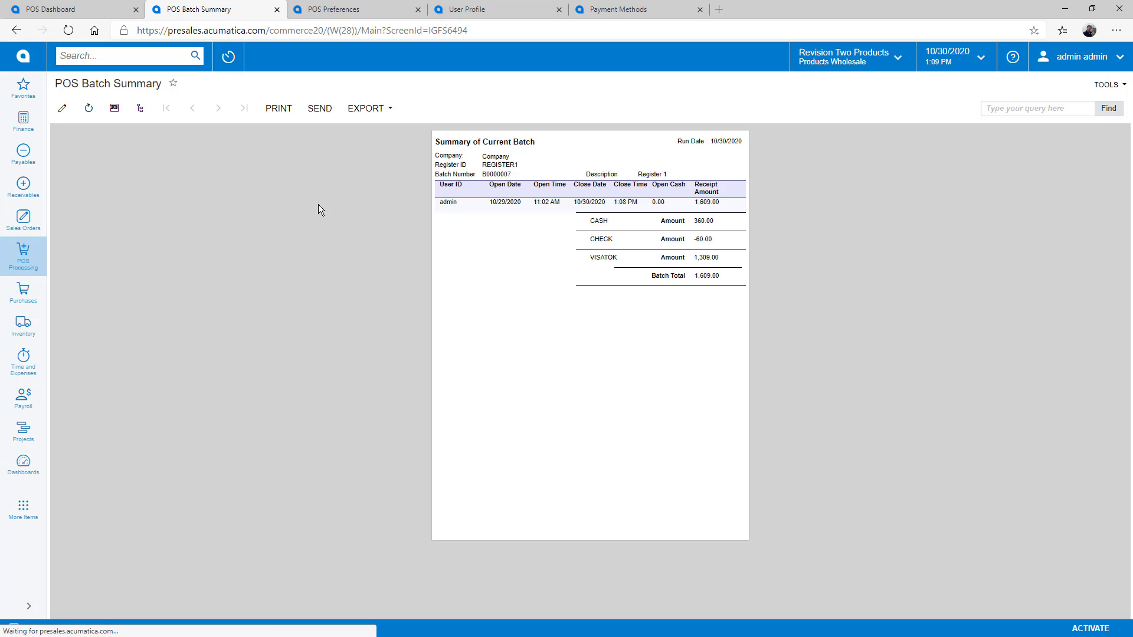